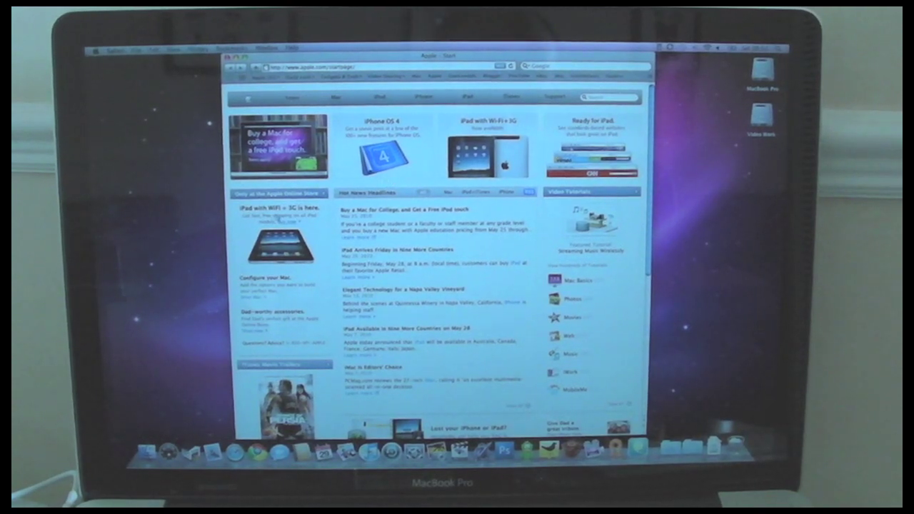
scroll(390, 181, down, 4)
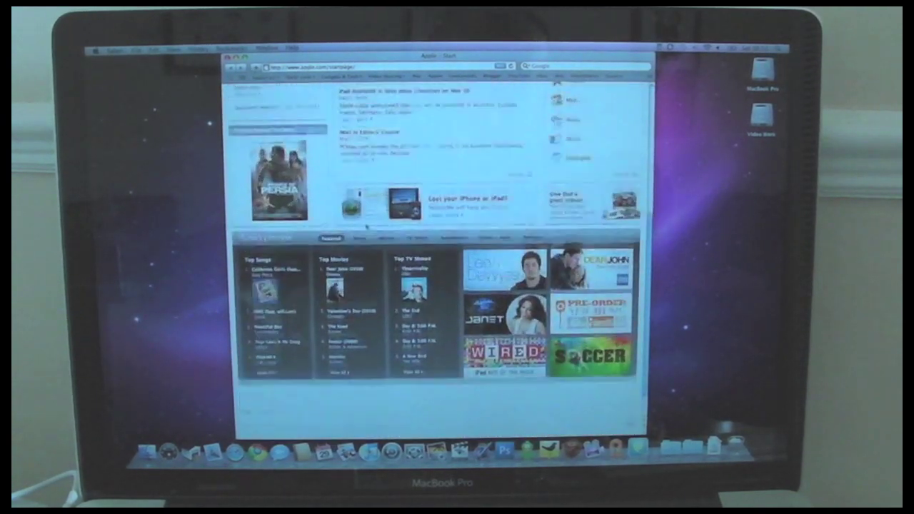
scroll(390, 180, up, 6)
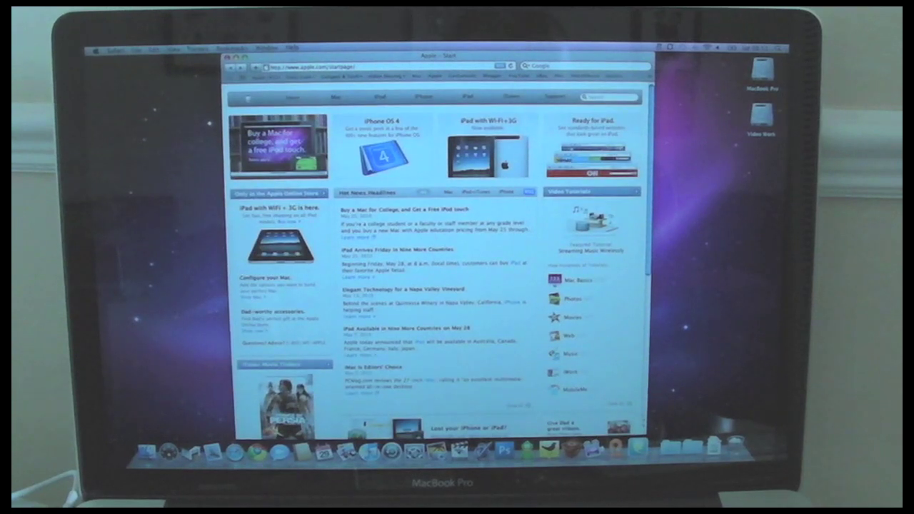
click(197, 49)
mouse_move(230, 48)
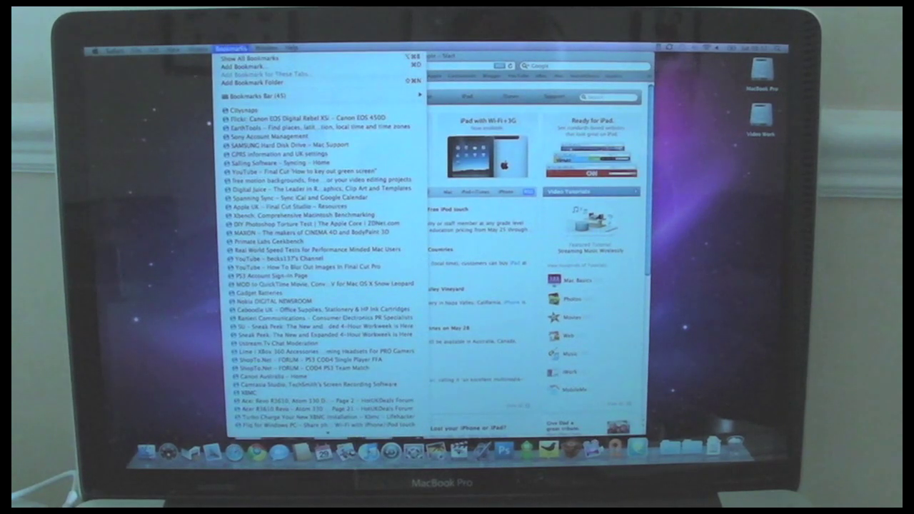
click(291, 48)
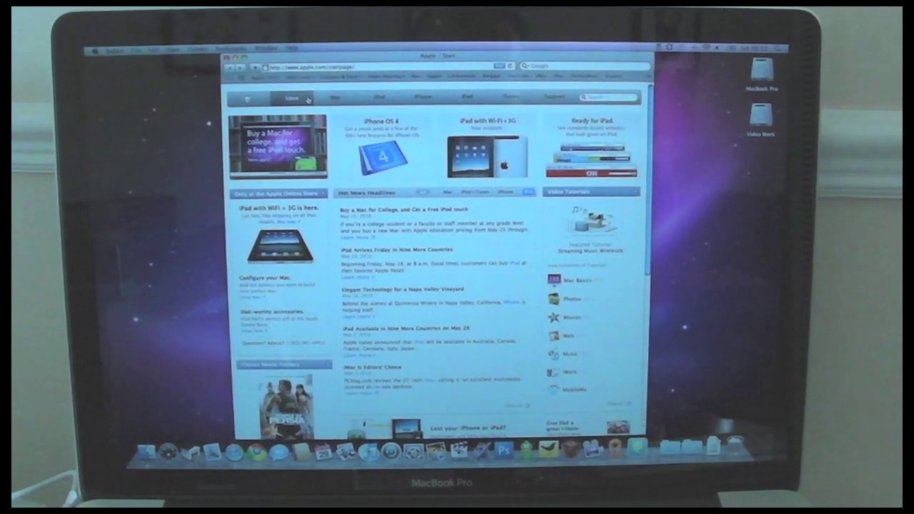
Switch to the blank Pages document and write "This typing is at 12pt, so more than readible."
key(super+Tab)
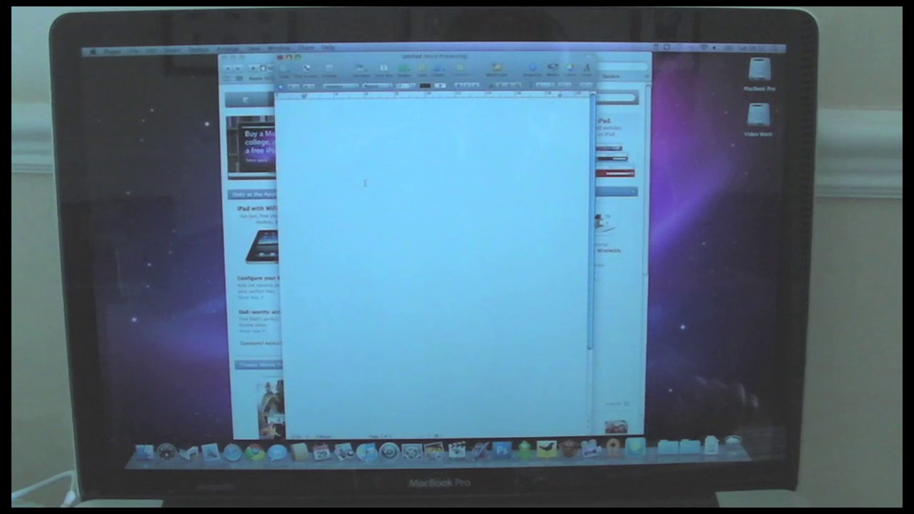
text(This)
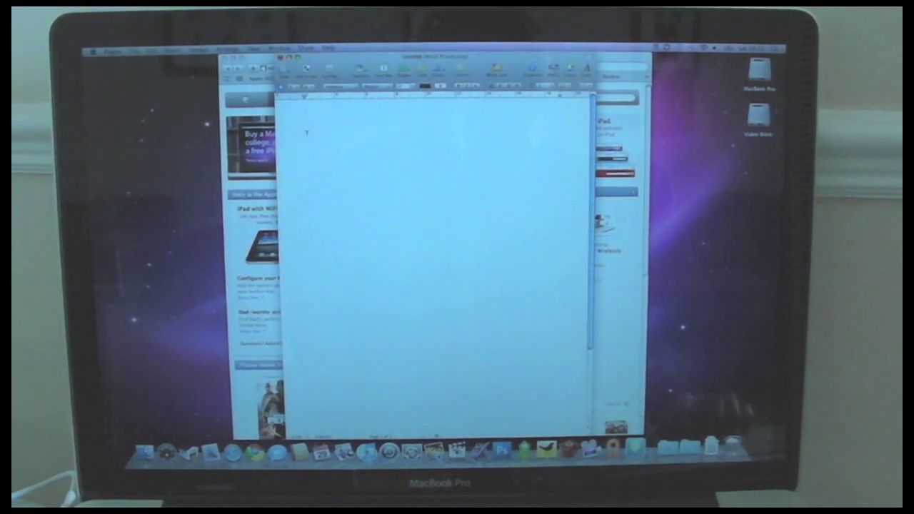
text( typin)
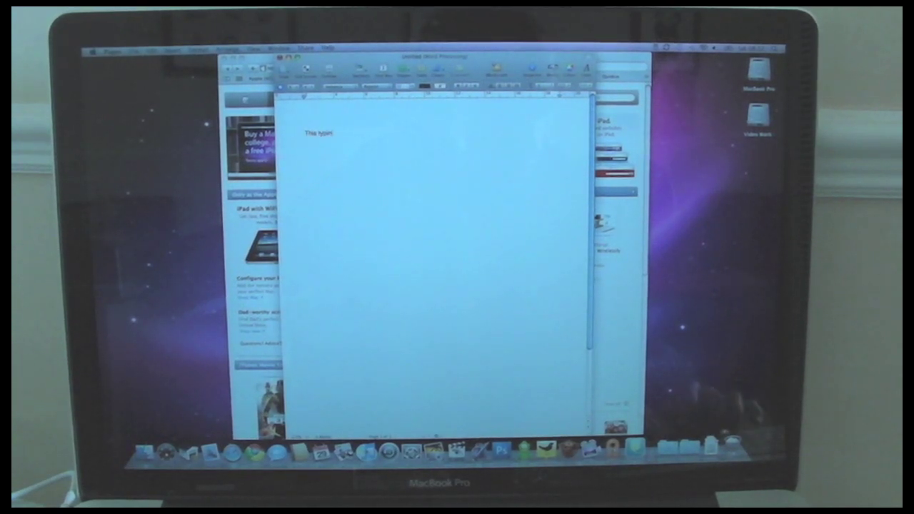
text(g is at 12.)
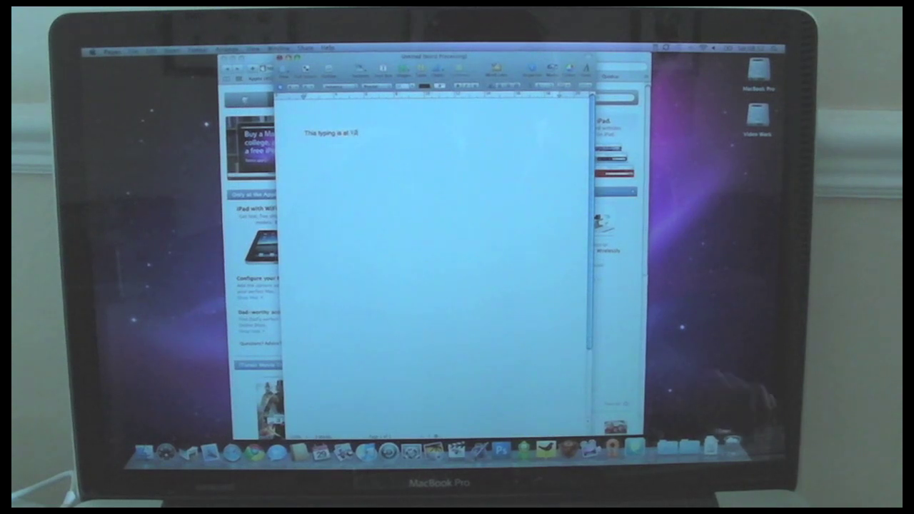
text(t, so)
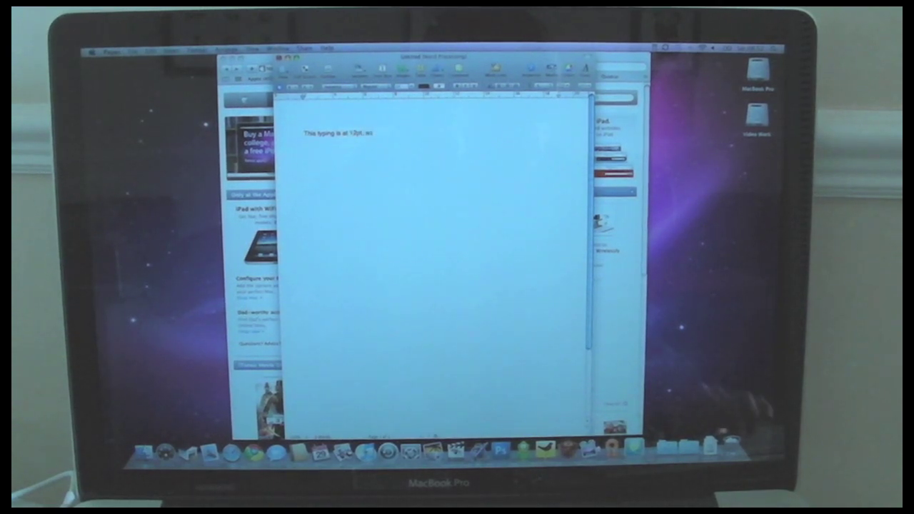
text( more than readi)
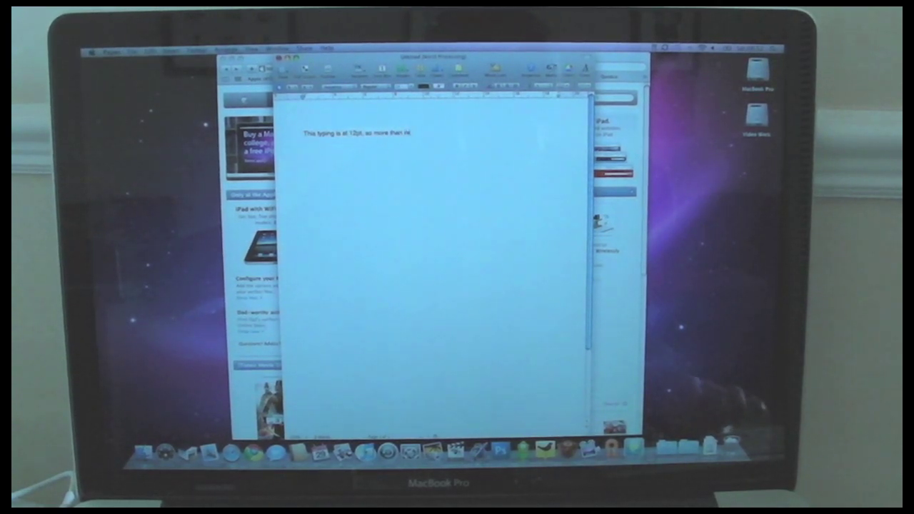
text(ble.)
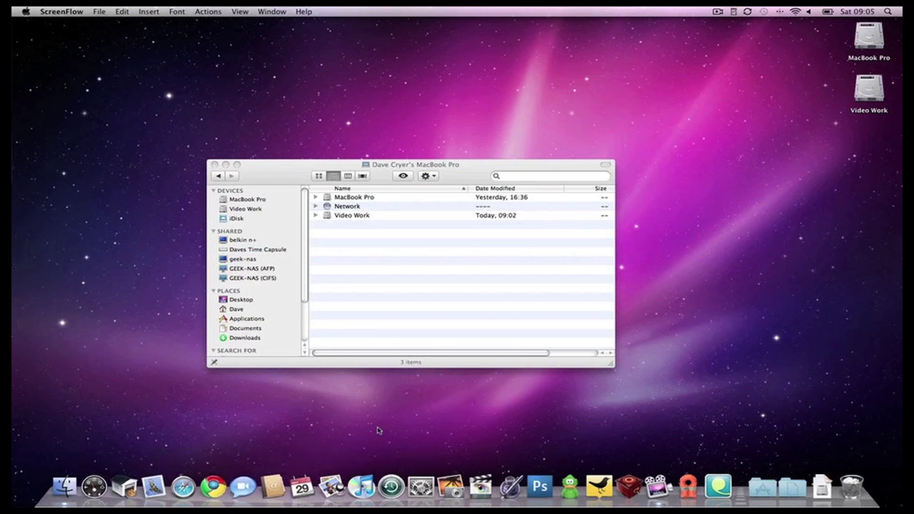
Launch SuperDuper! from the Applications folder and close the Finder window
click(422, 482)
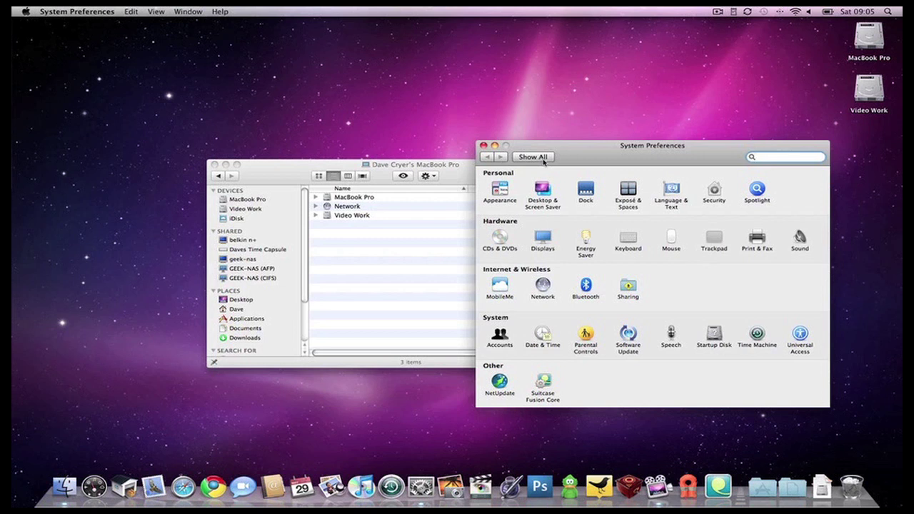
key(super+q)
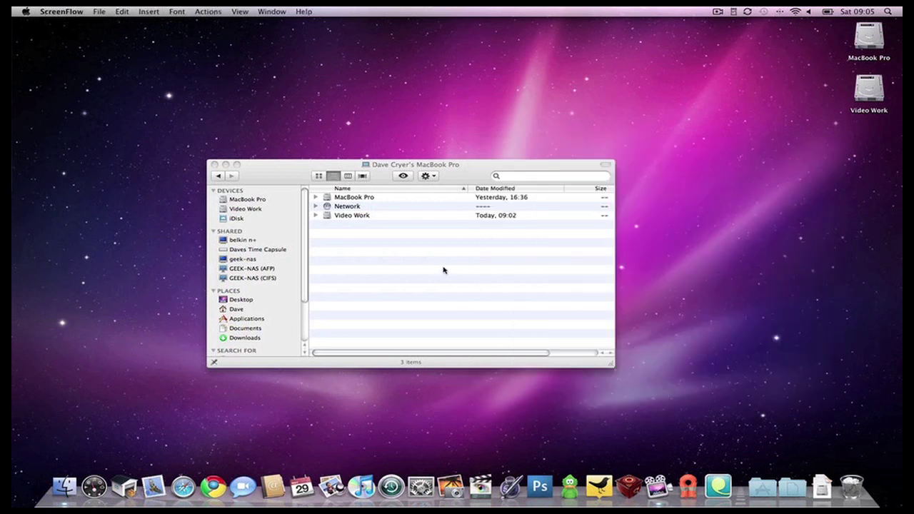
click(249, 321)
click(249, 321)
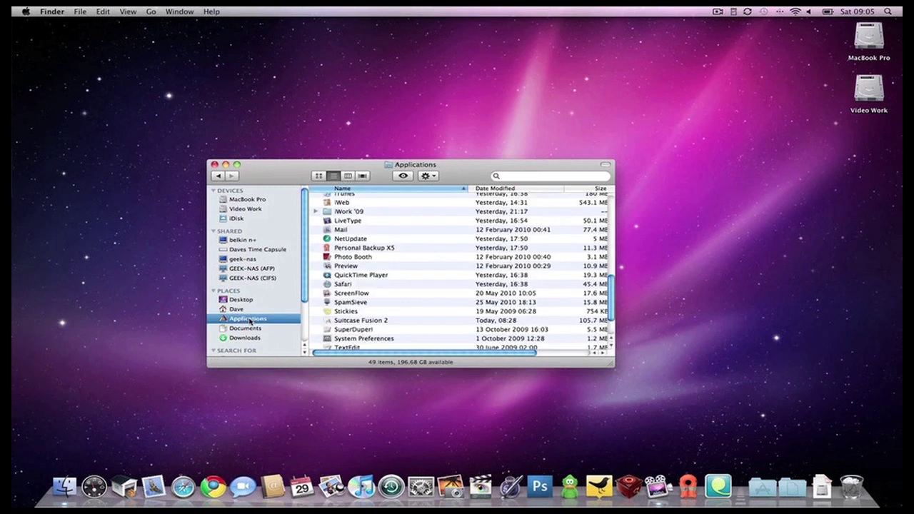
double_click(329, 330)
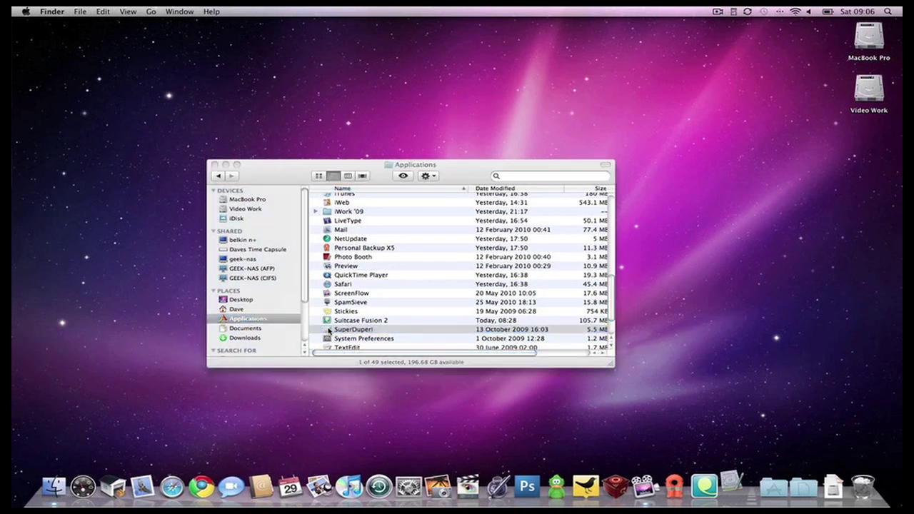
drag(618, 263, 363, 194)
click(215, 165)
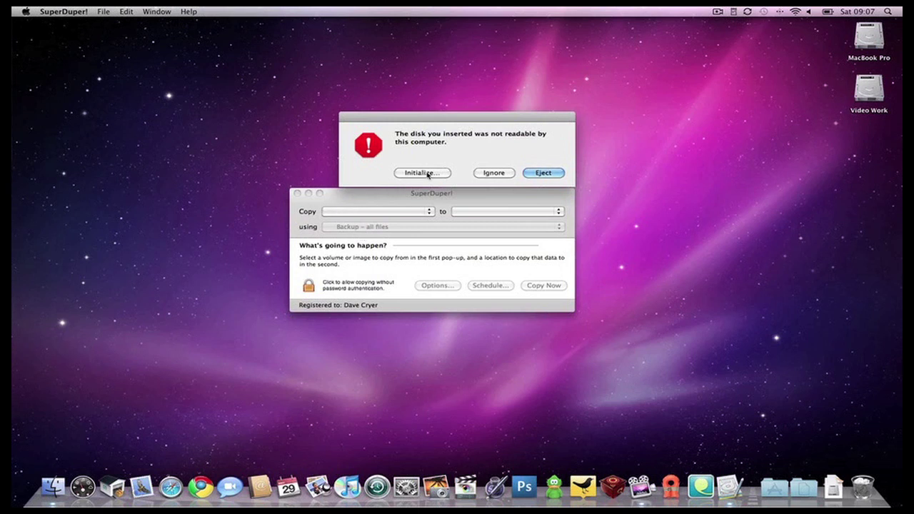
Initialize the unreadable disk in Disk Utility, setting the external 500.11 GB drive to 2 partitions with a GUID Partition Table
click(427, 174)
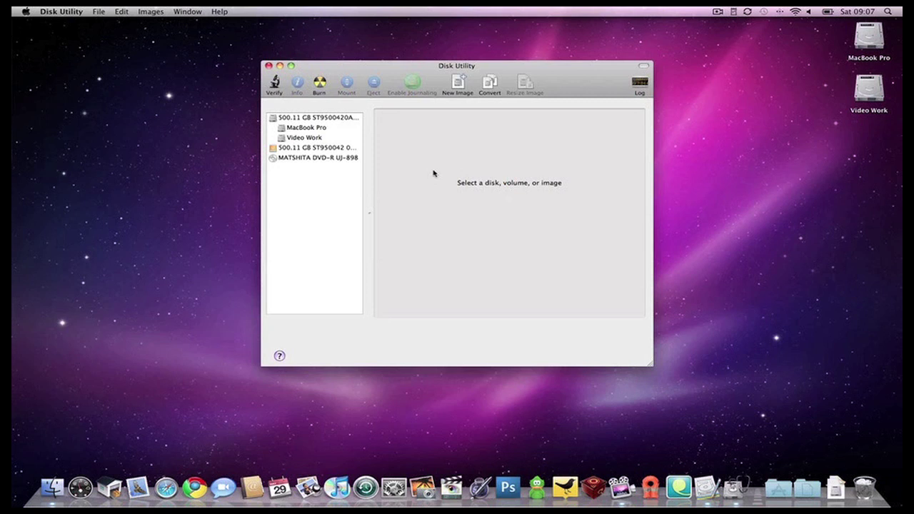
click(329, 149)
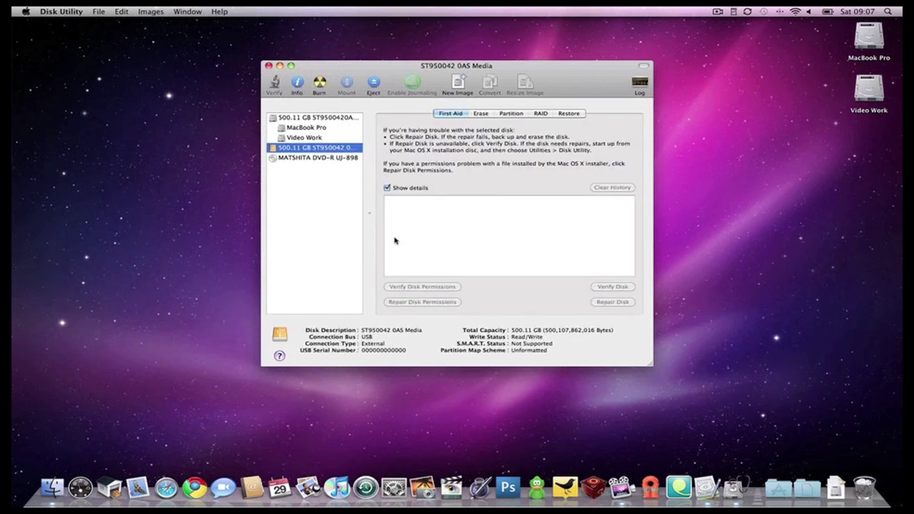
click(510, 115)
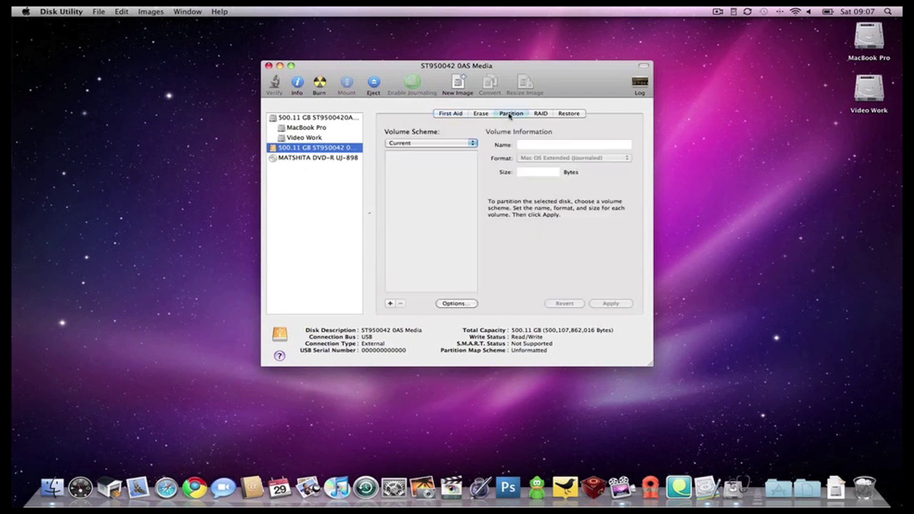
click(429, 144)
click(425, 158)
click(459, 306)
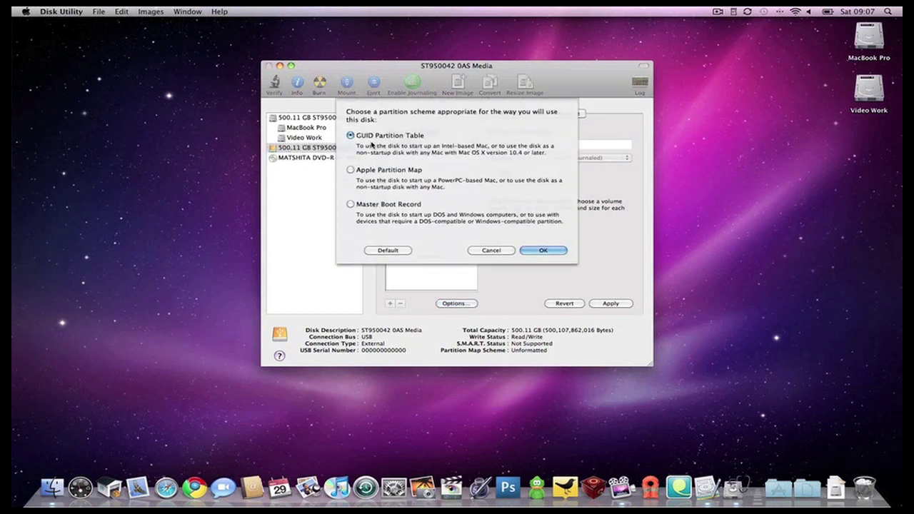
click(544, 249)
Name the first partition of the external drive "MacBook Pro clone"
click(442, 196)
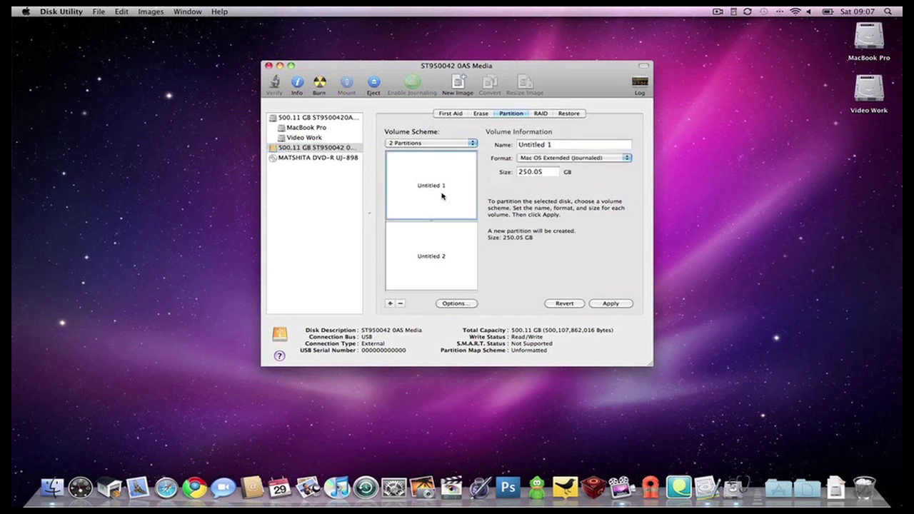
click(443, 261)
click(443, 202)
click(450, 250)
click(450, 196)
drag(556, 144, 514, 127)
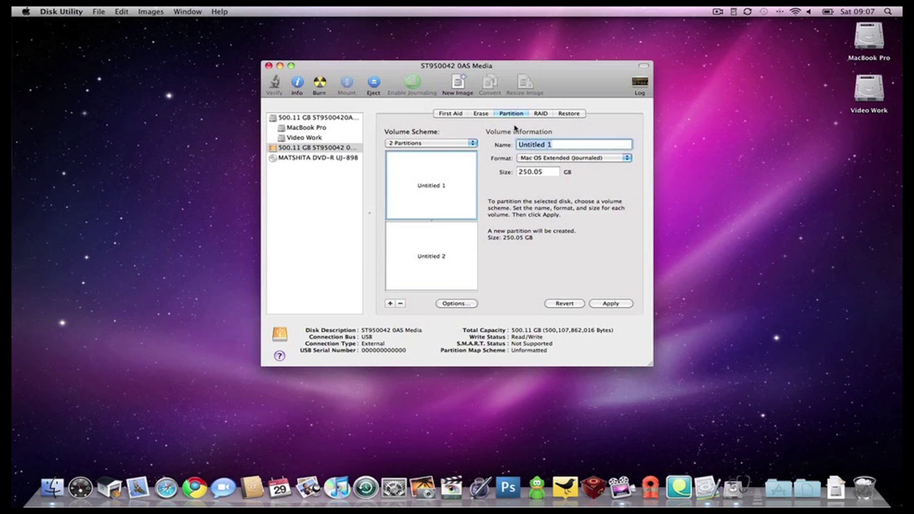
text(MacBook Pro)
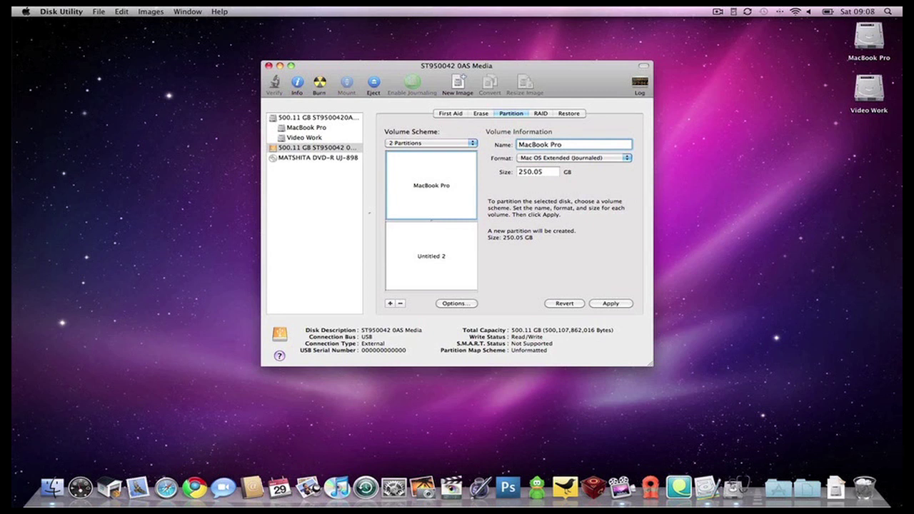
text( clone)
Name the second partition "Video Work clone" and apply the partition layout to the external drive
click(459, 253)
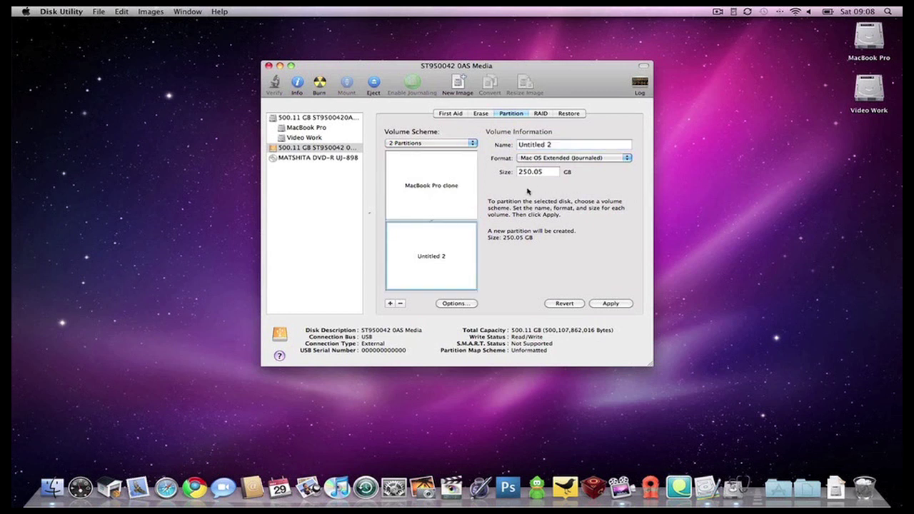
click(554, 146)
triple_click(554, 145)
text(Video Rok)
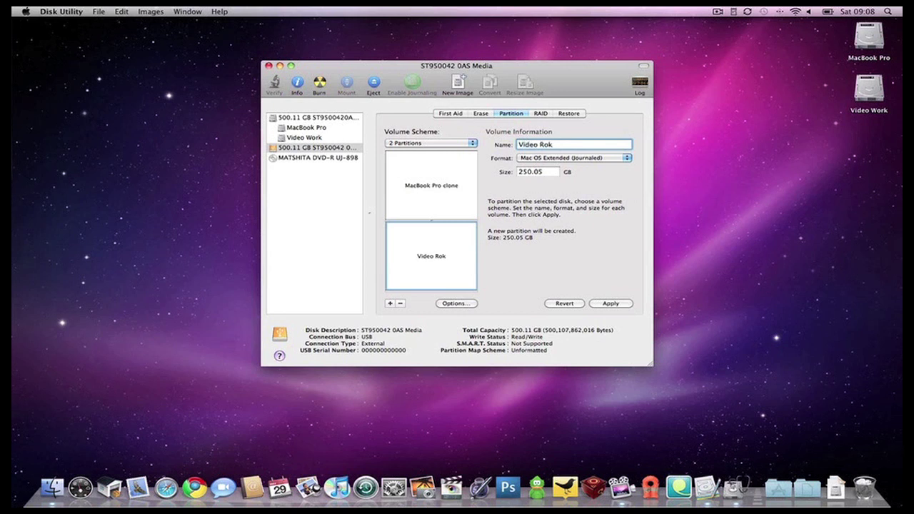
key(BackSpace)
key(BackSpace)
key(BackSpace)
text(Work clone)
click(620, 304)
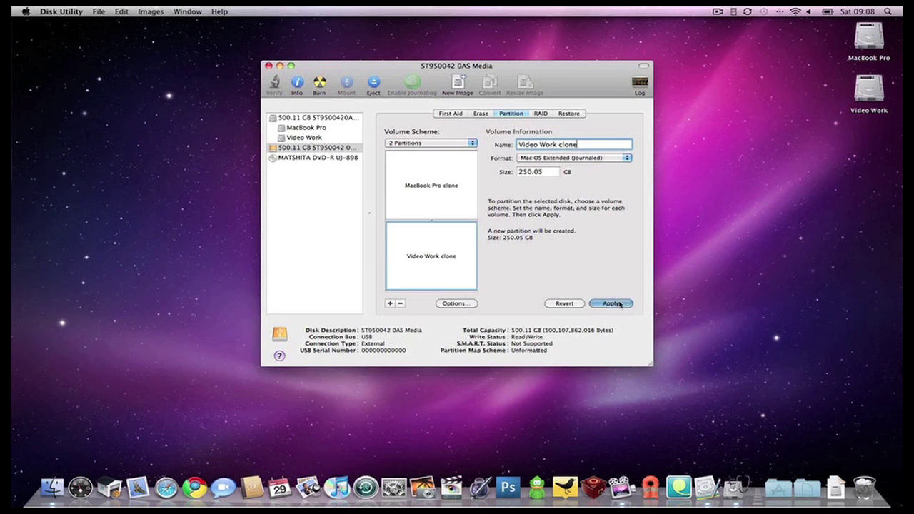
click(535, 183)
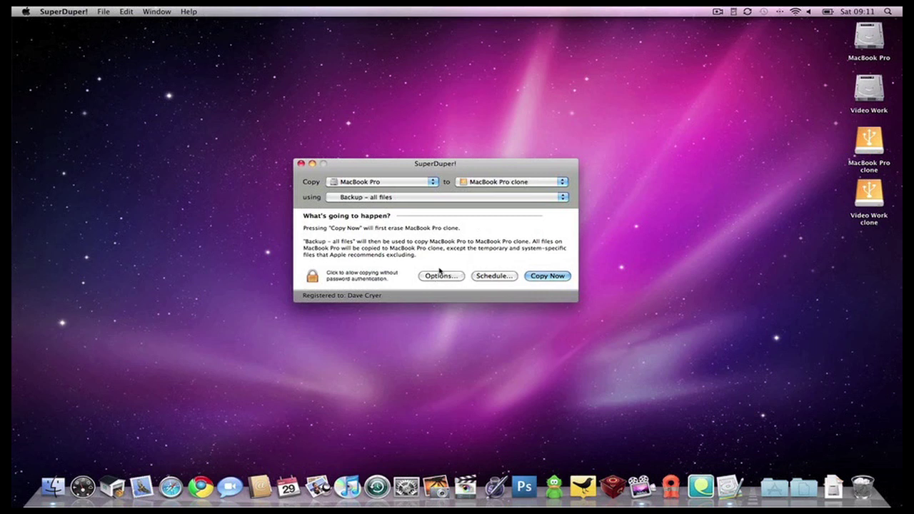
Use the "Backup - all files" script and enable repairing permissions on MacBook Pro before the copy, leaving the completion action at Do Nothing
click(417, 199)
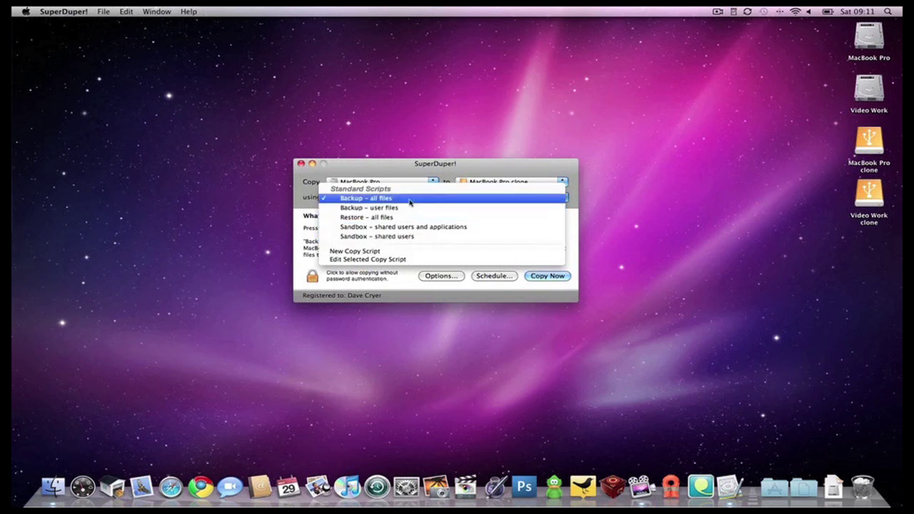
click(410, 202)
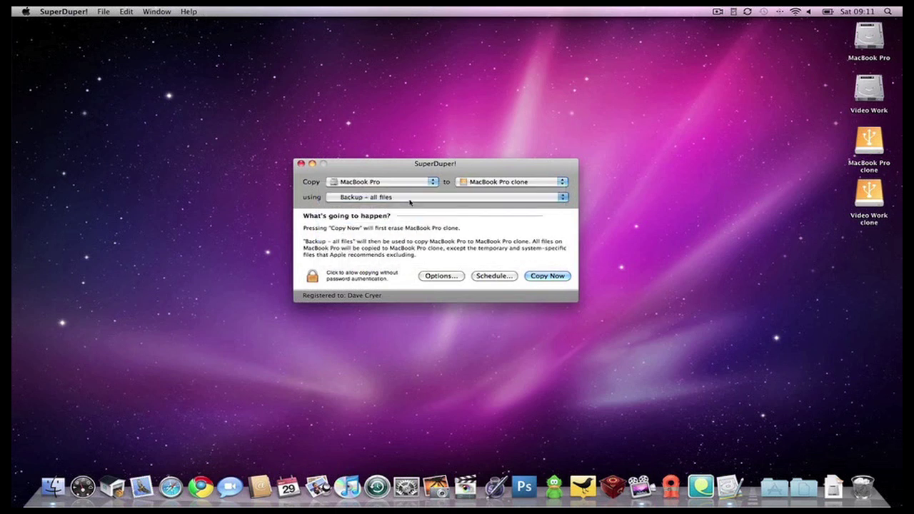
click(426, 277)
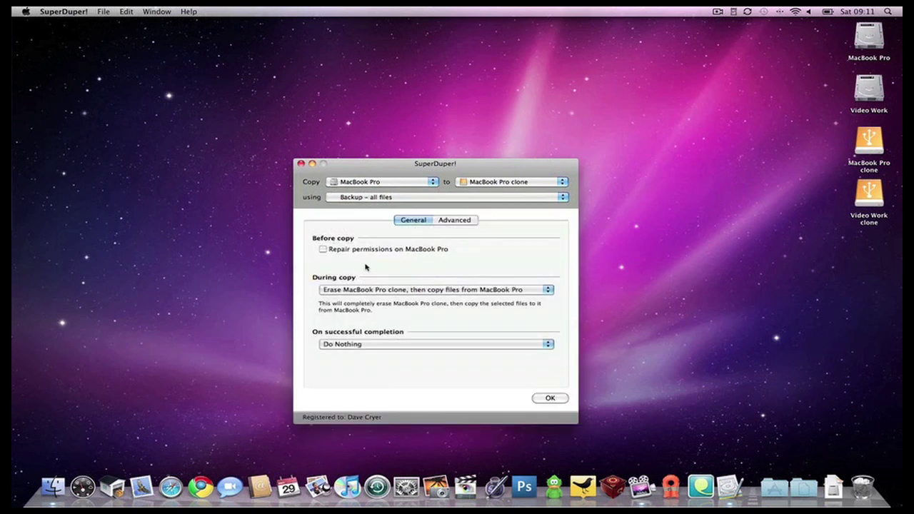
click(323, 249)
click(457, 345)
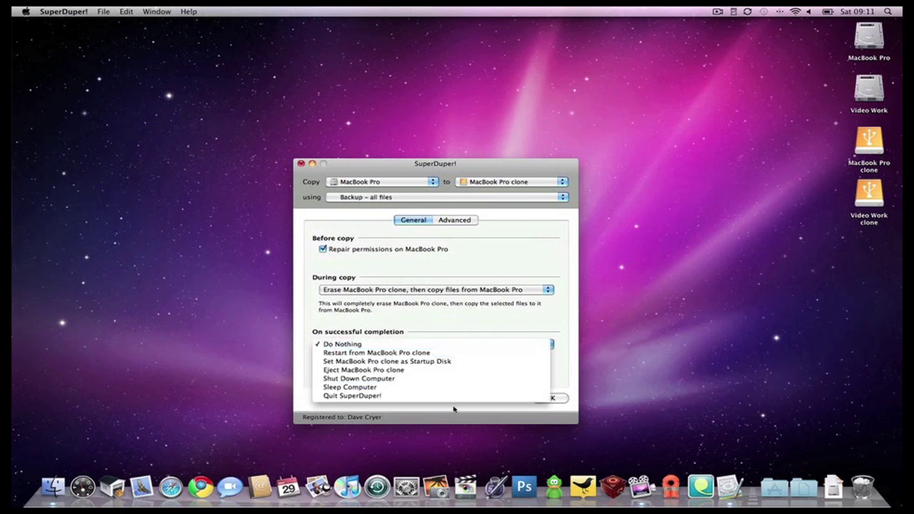
click(450, 326)
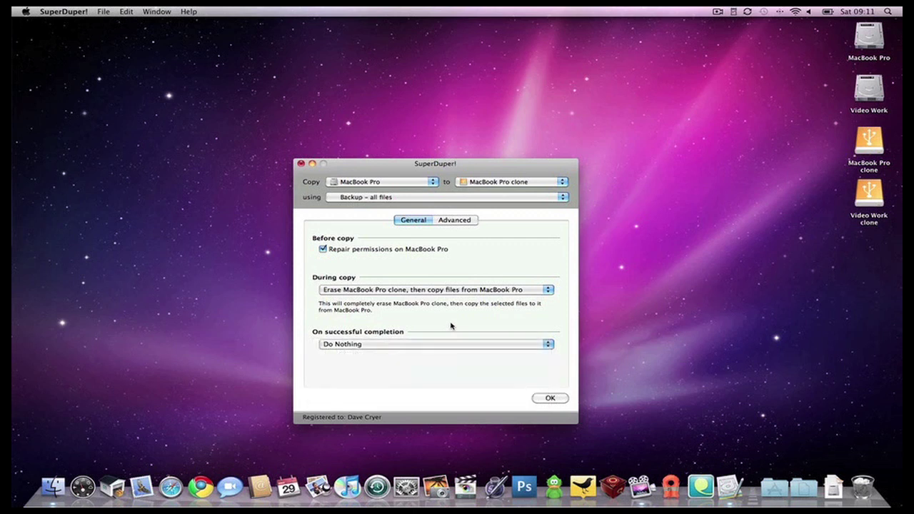
click(454, 221)
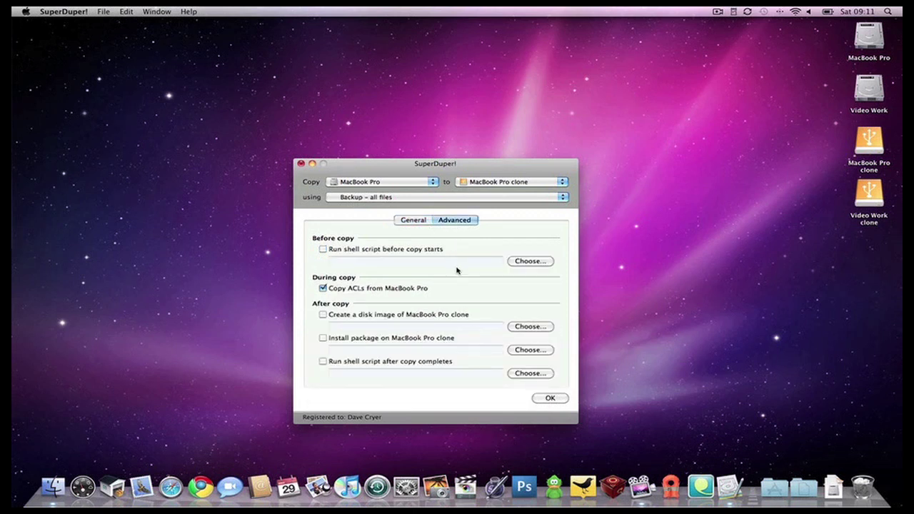
click(546, 398)
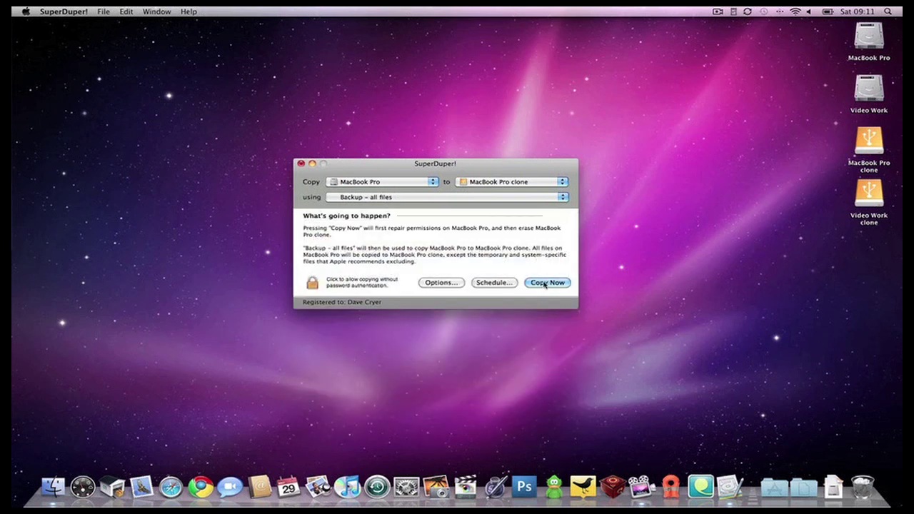
Start copying MacBook Pro to MacBook Pro clone, authorizing with the account password and confirming the erase of the destination
click(543, 283)
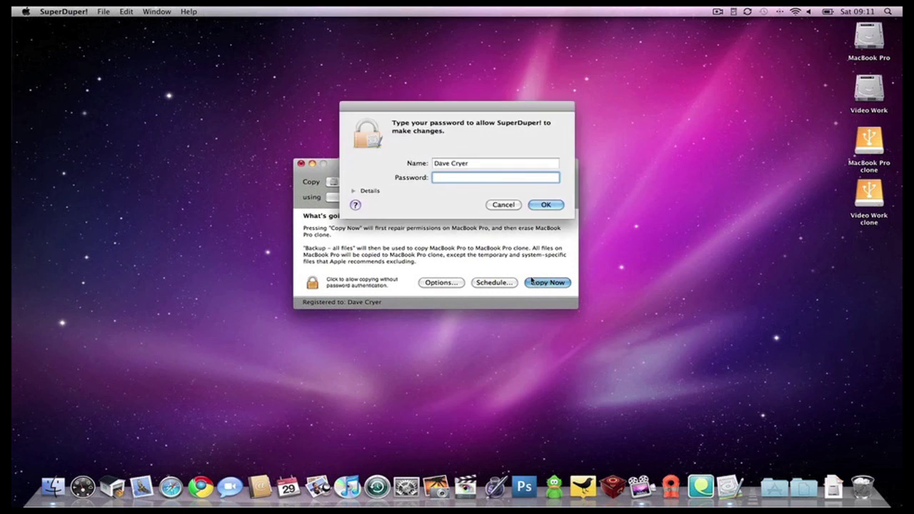
text(••••••••••••)
key(Return)
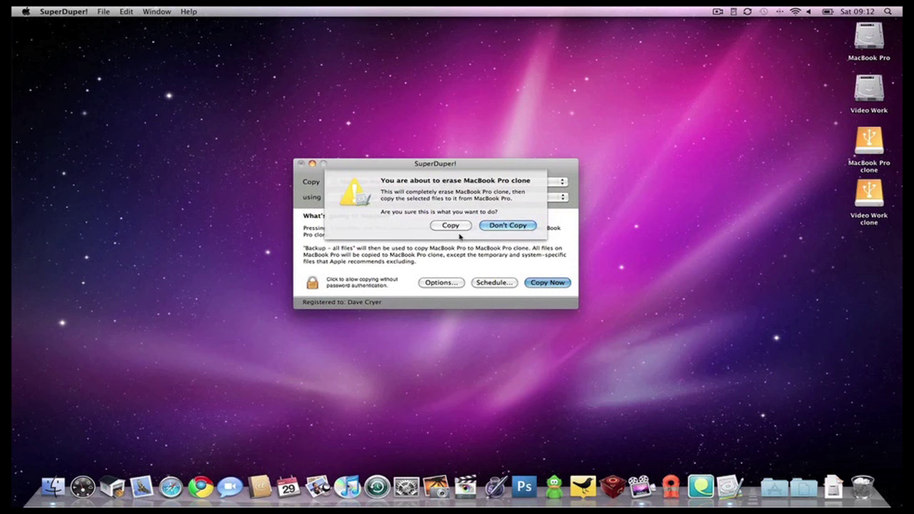
click(457, 227)
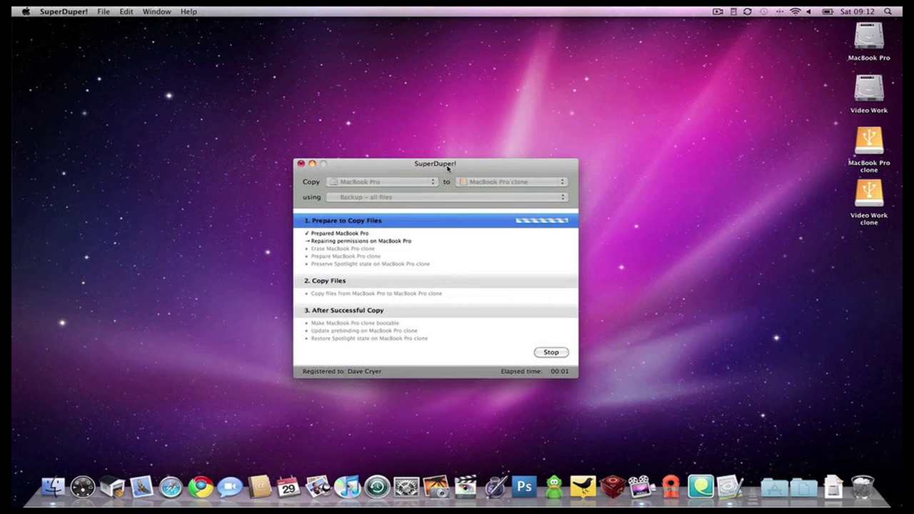
drag(447, 166, 453, 146)
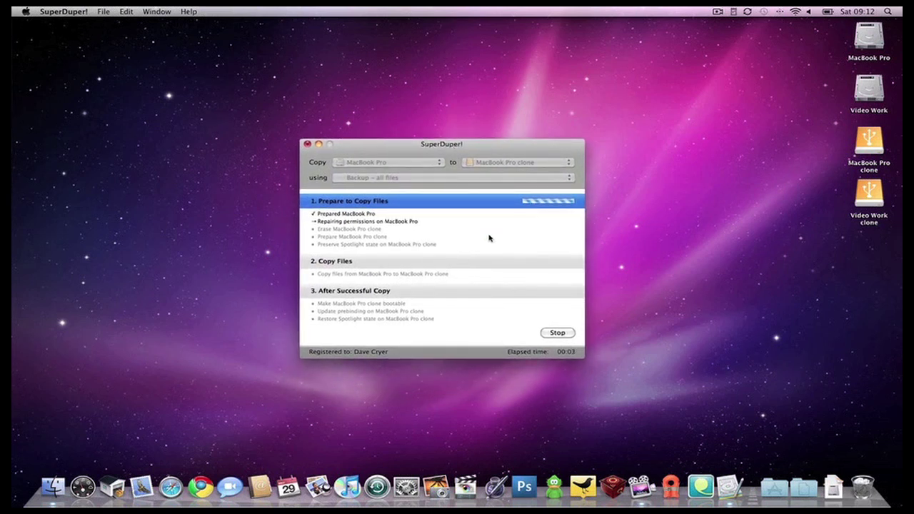